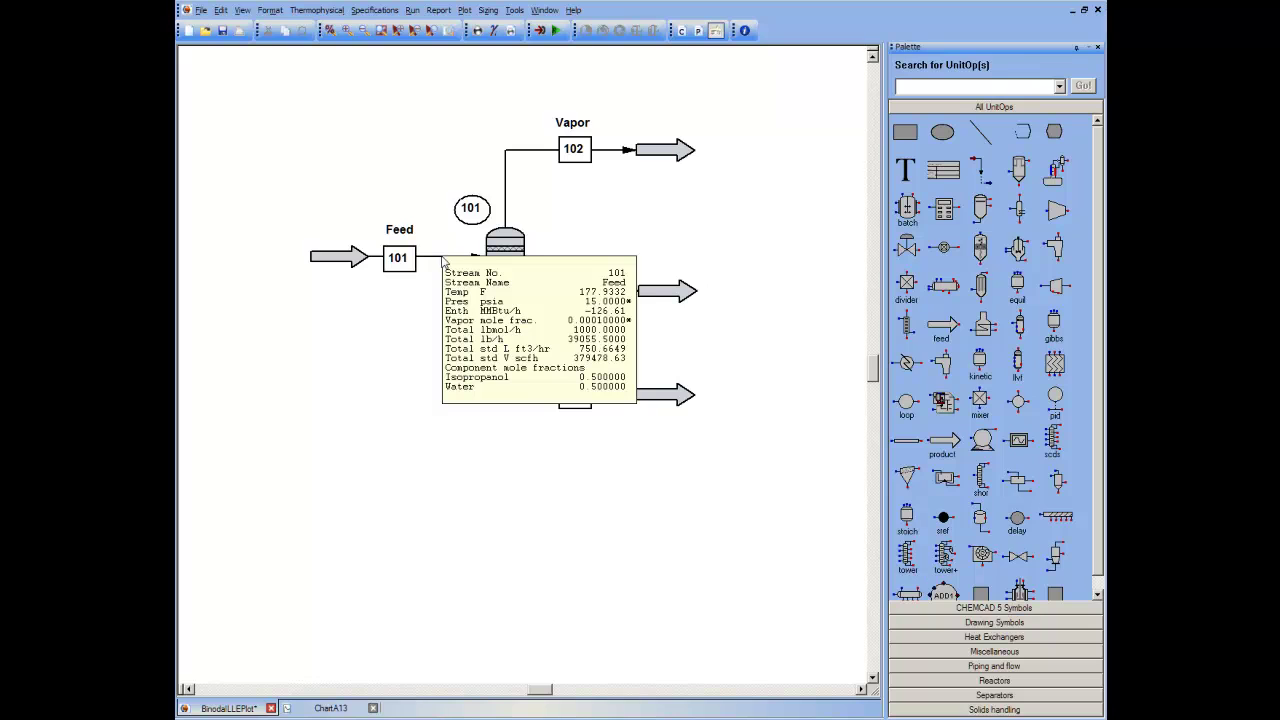
After viewing the Isopropanol/Water x-y chart, add Toluene to the component list
left_click(312, 707)
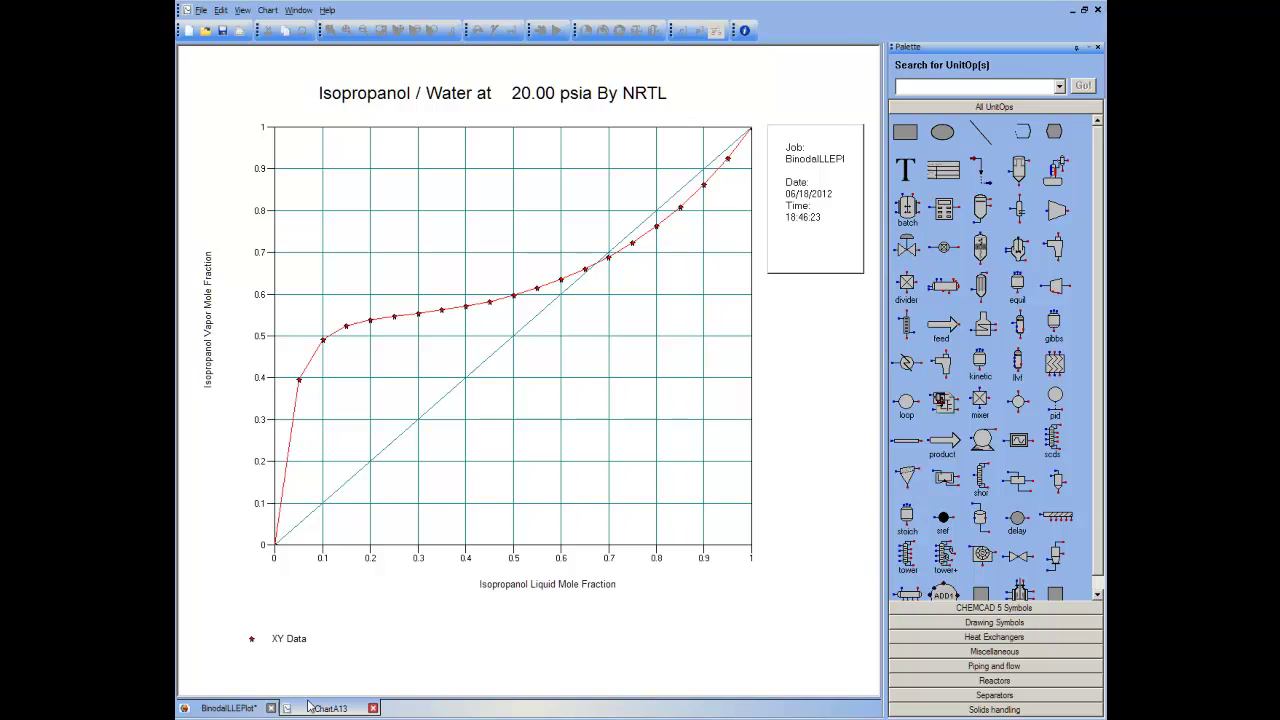
left_click(240, 710)
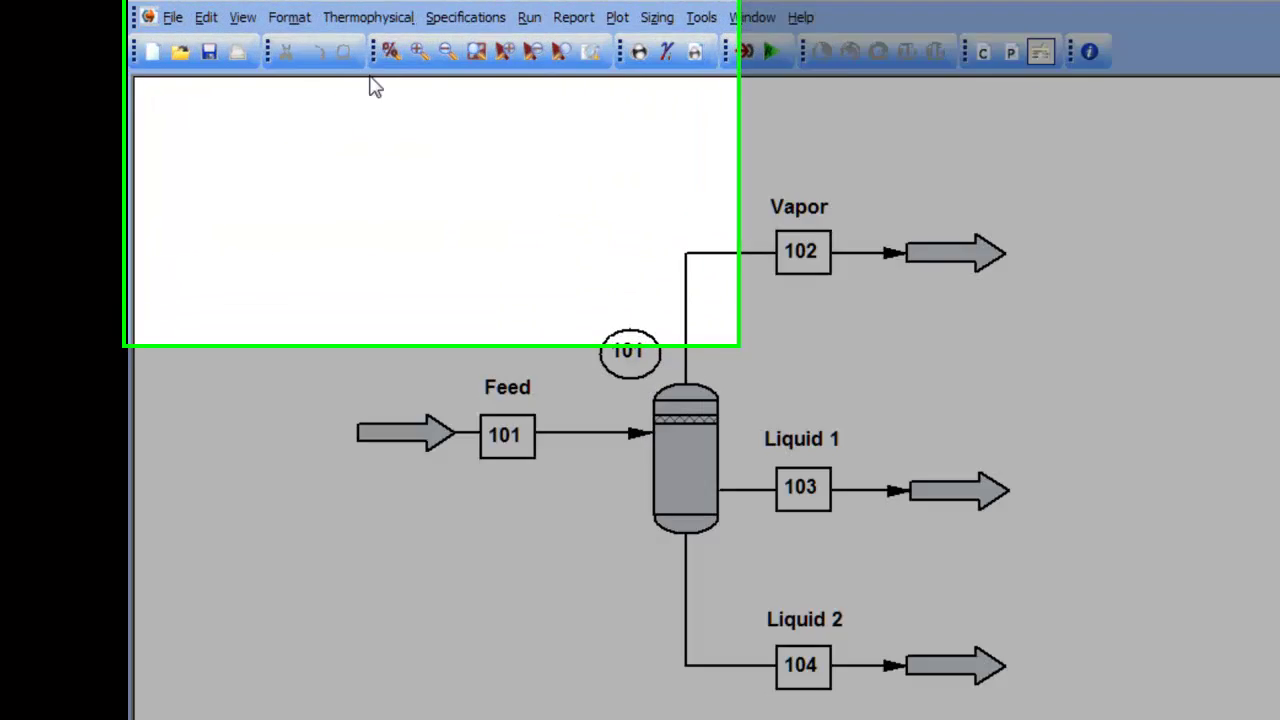
left_click(372, 18)
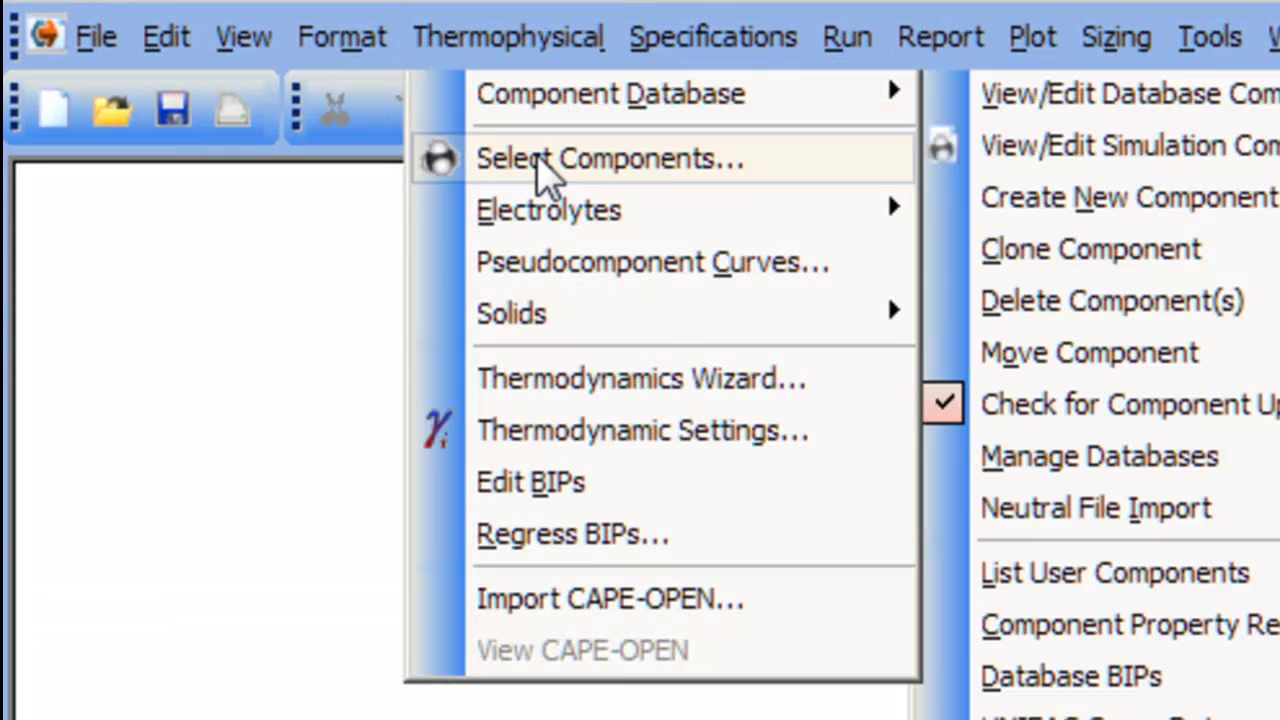
left_click(545, 165)
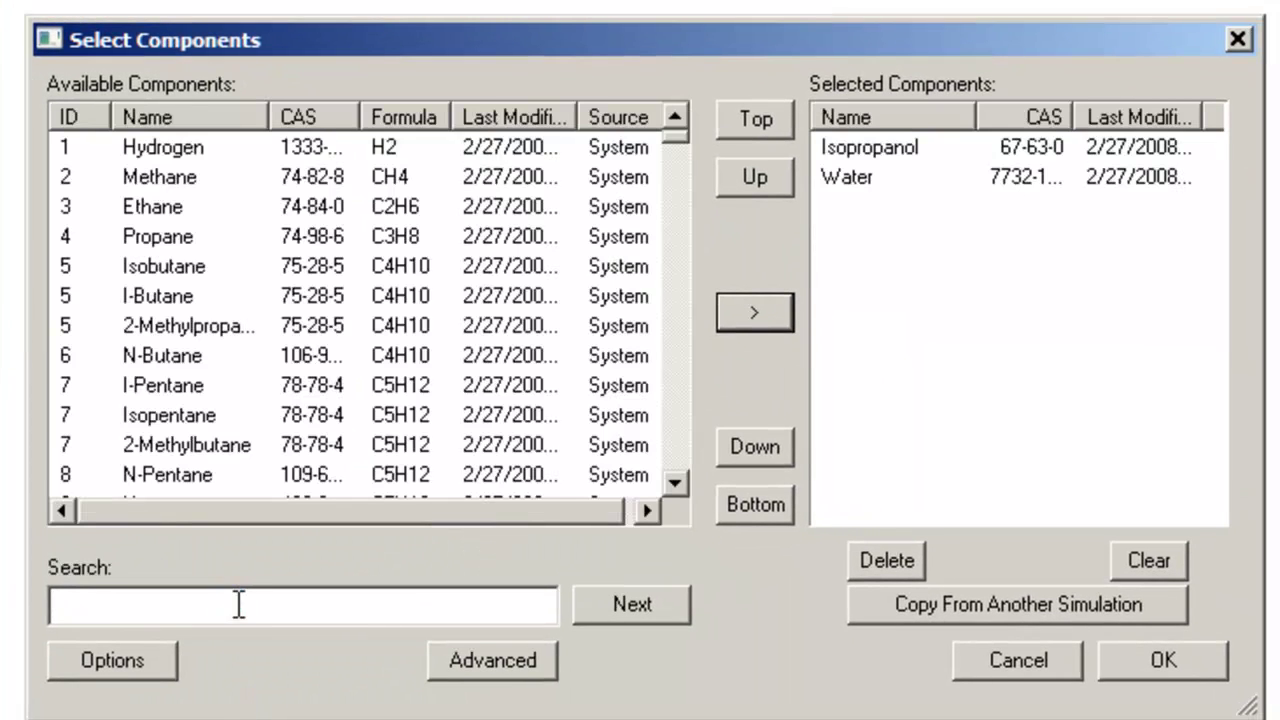
left_click(239, 604)
type("tol")
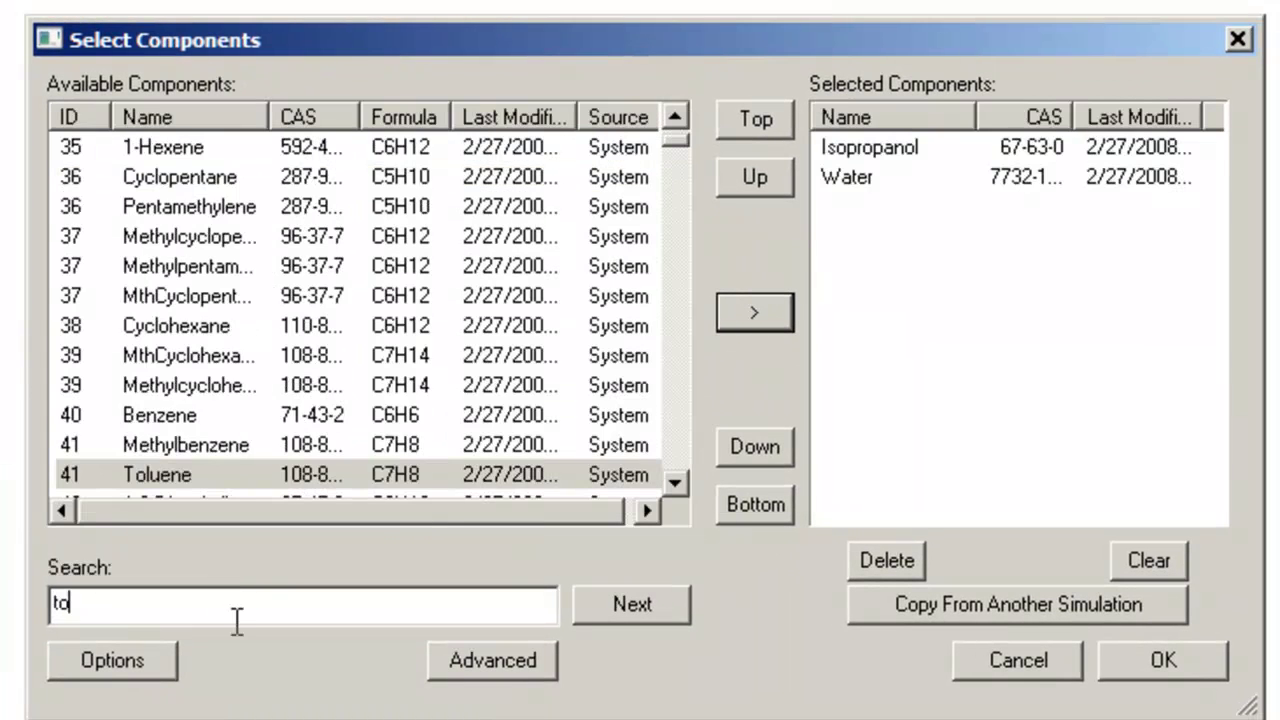
left_click(751, 314)
left_click(1152, 662)
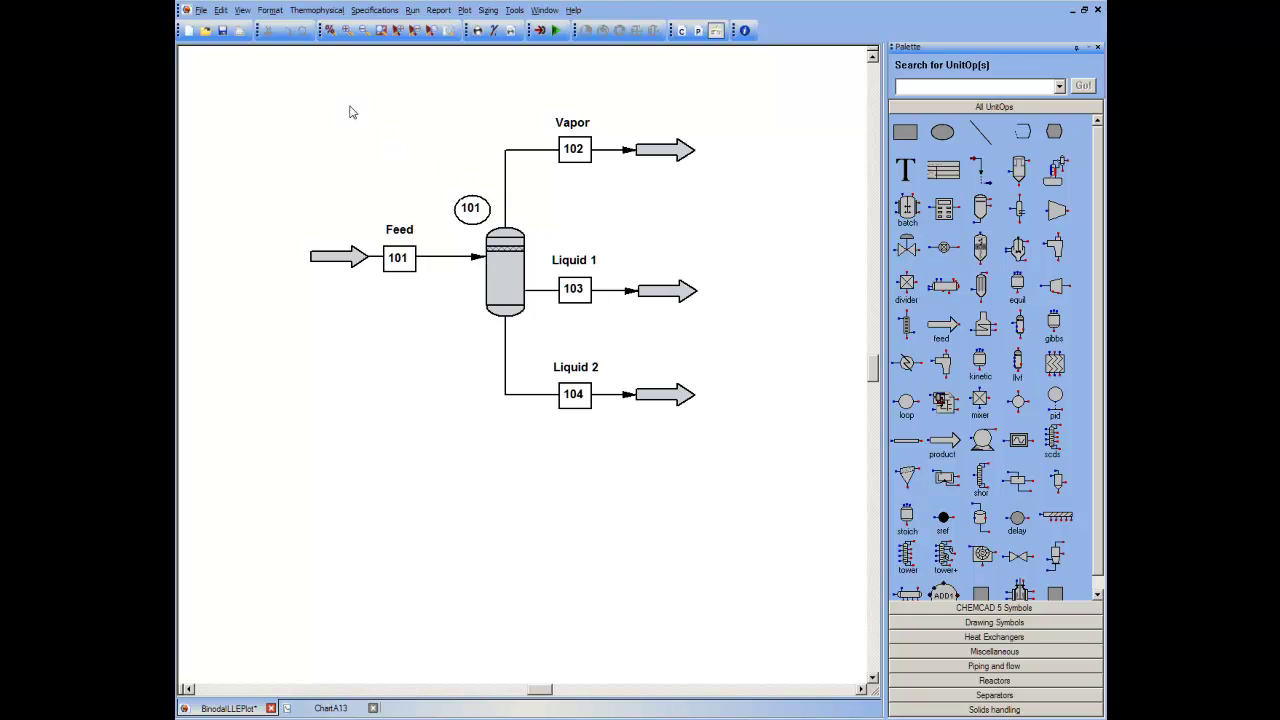
Keep NRTL with Vapor/Liquid/Liquid/Solid and accept the NRTL Parameters Set 1 binary values
left_click(316, 10)
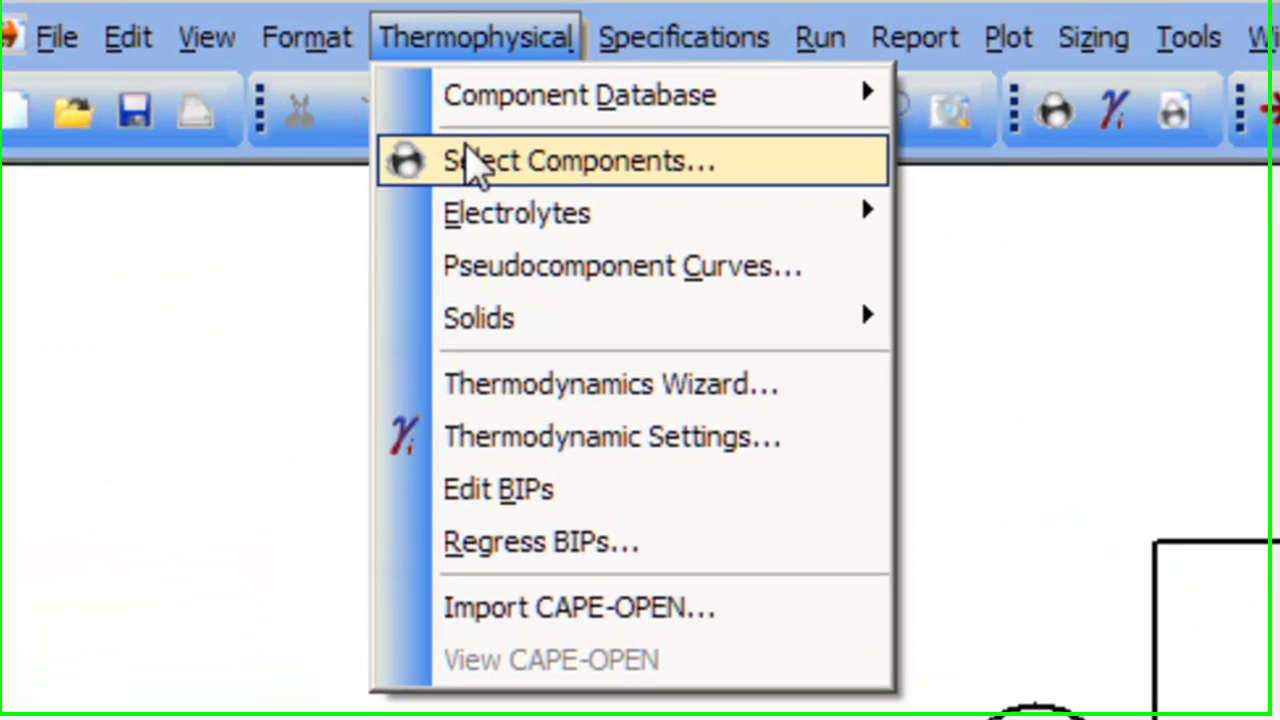
left_click(498, 437)
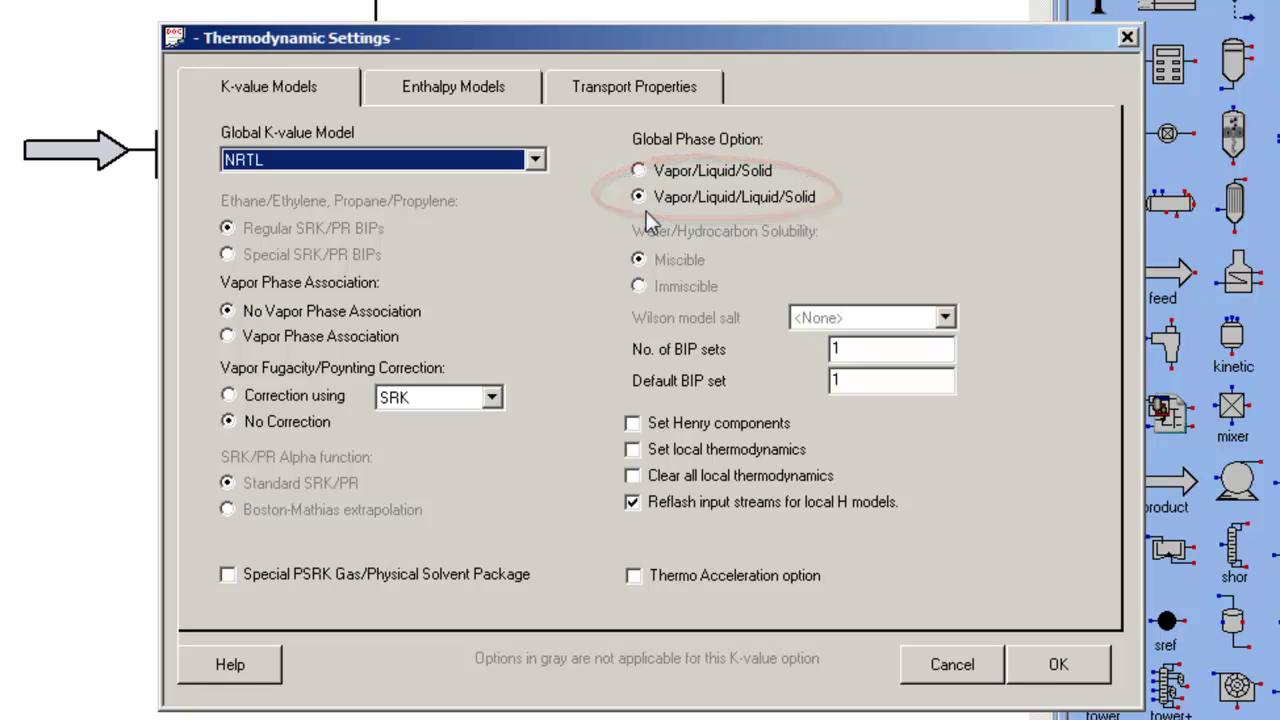
left_click(1012, 664)
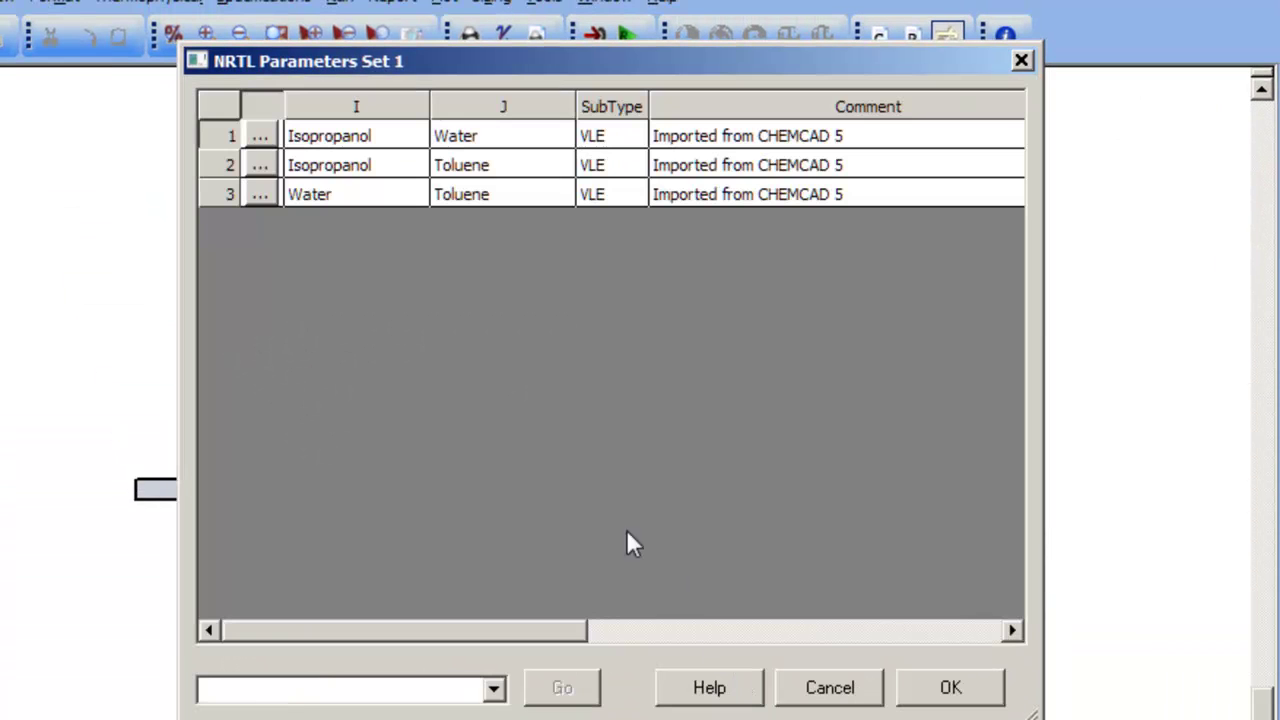
left_click_drag(447, 628, 820, 636)
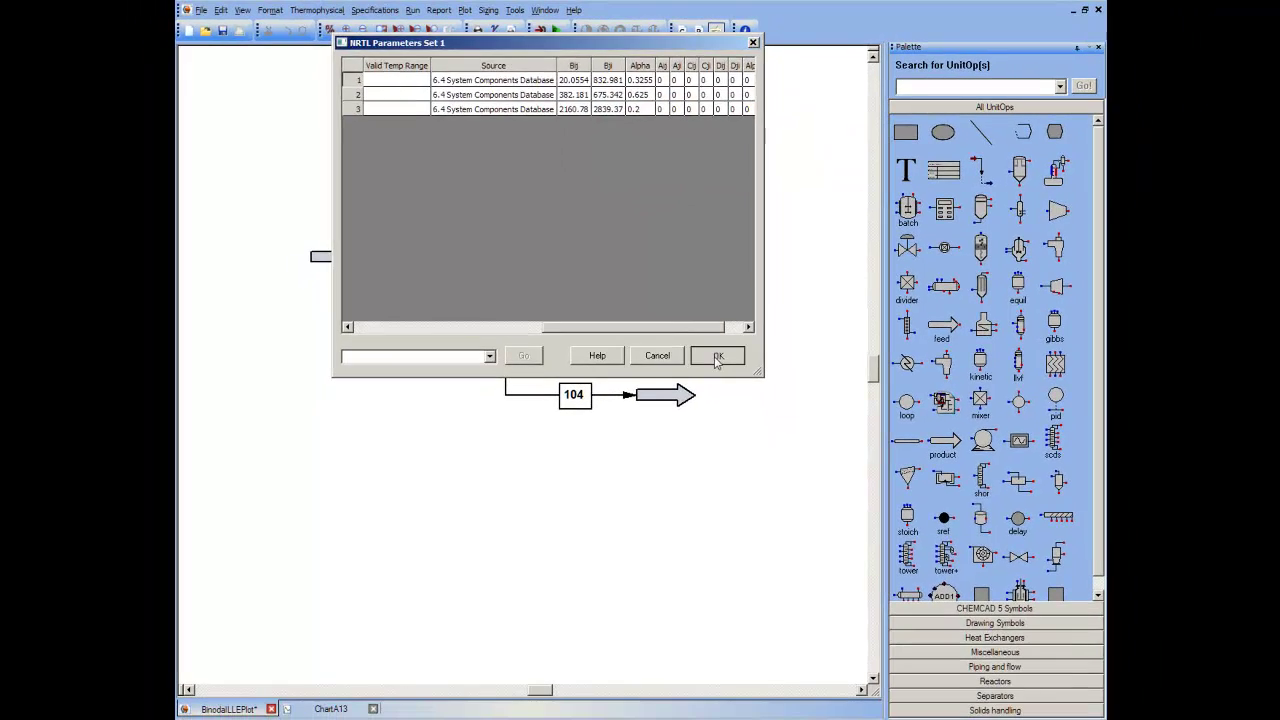
left_click(950, 687)
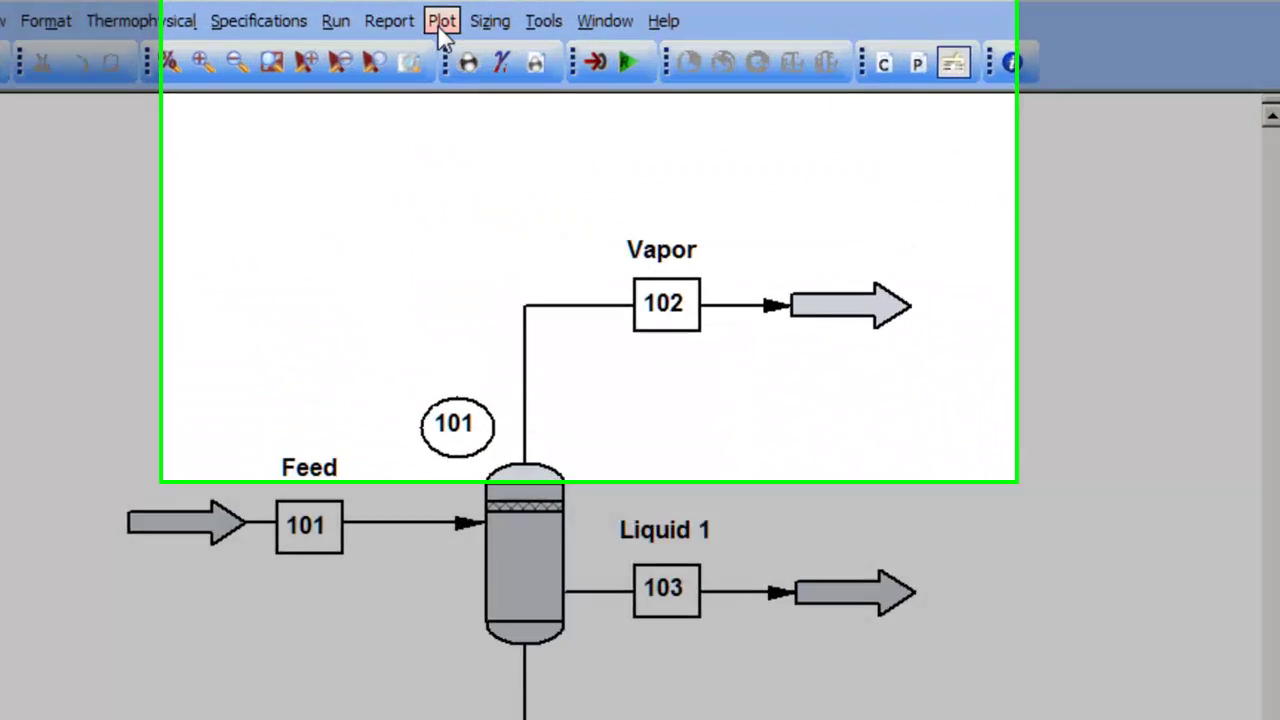
In a new Binodal Plot, assign Toluene first, Isopropanol second and Water third component
left_click(465, 10)
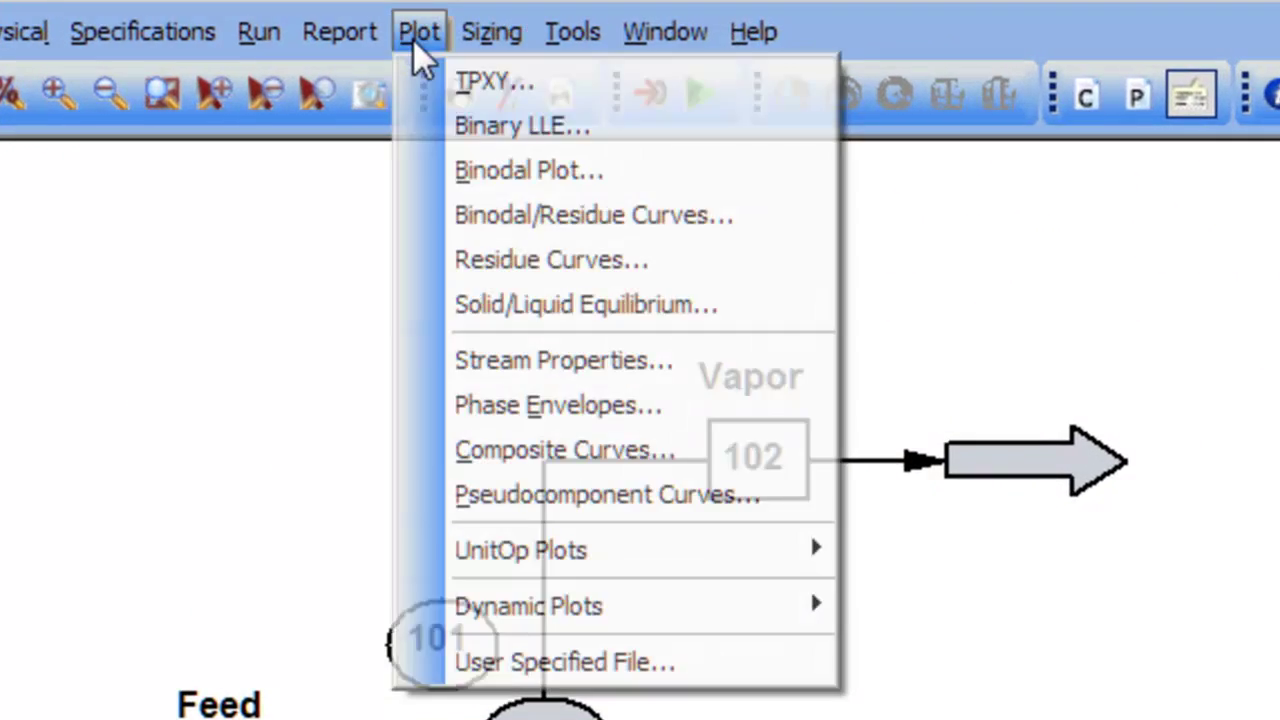
left_click(460, 168)
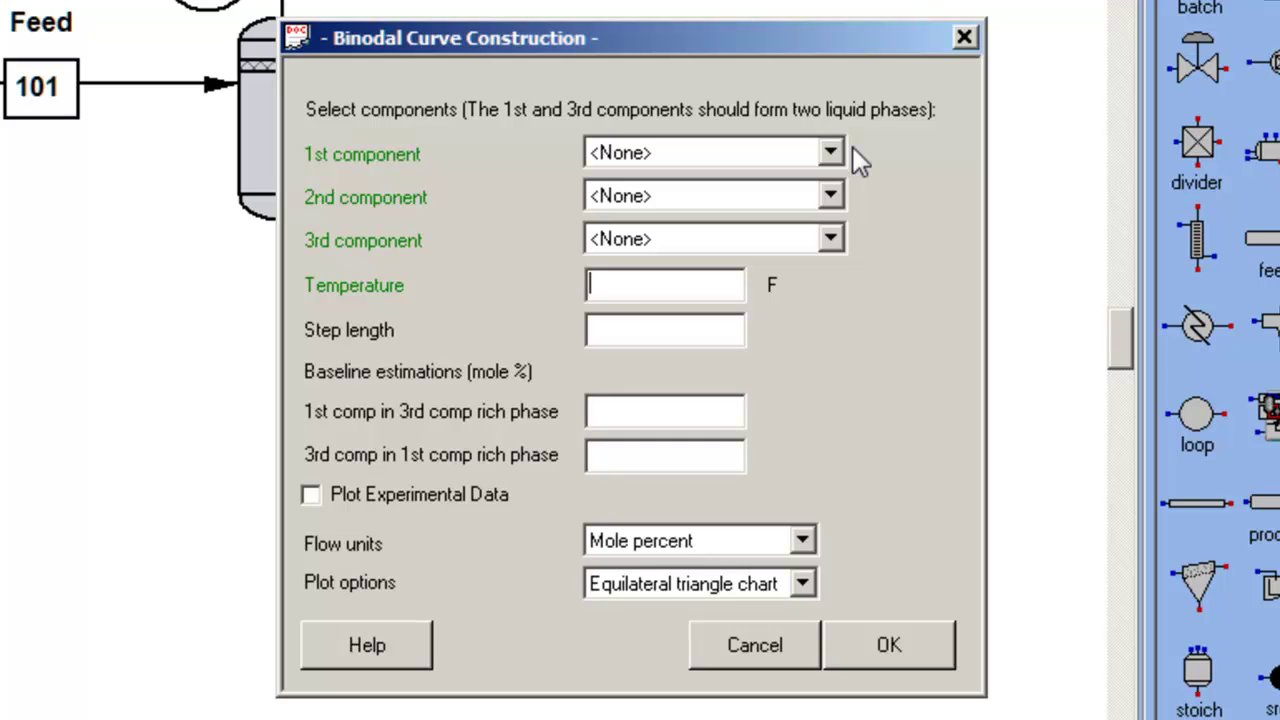
left_click(831, 152)
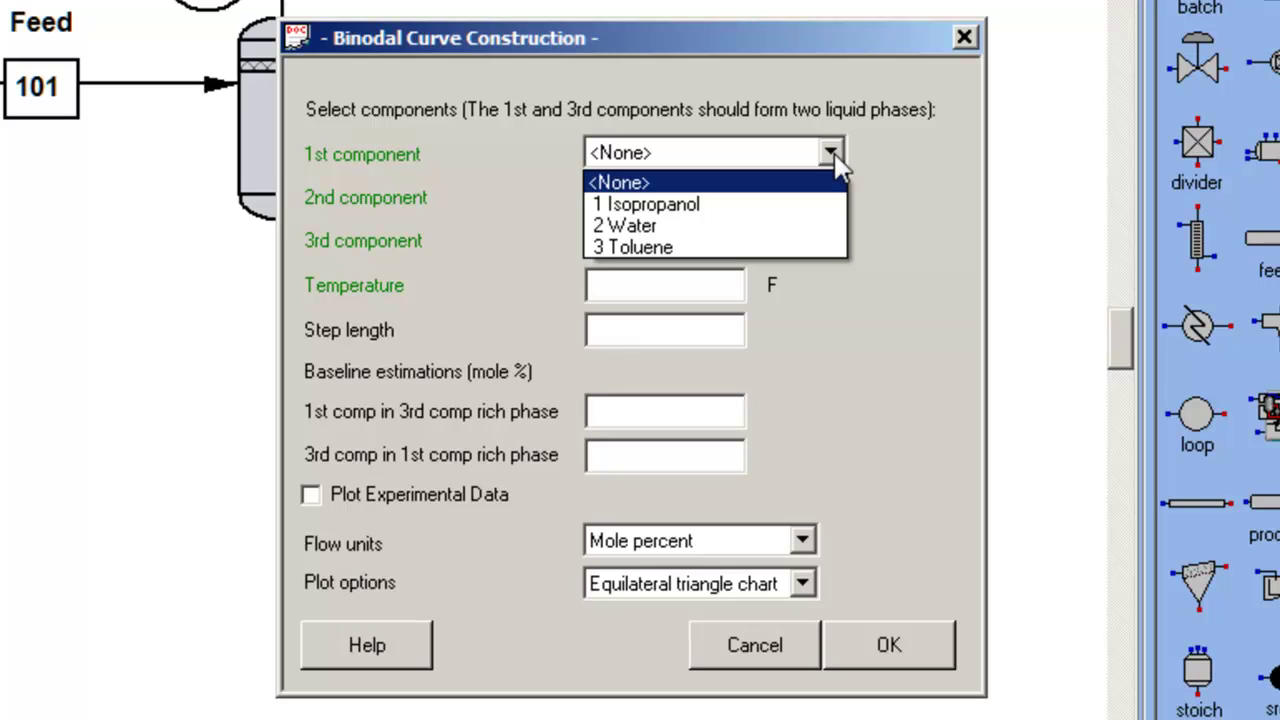
left_click(790, 245)
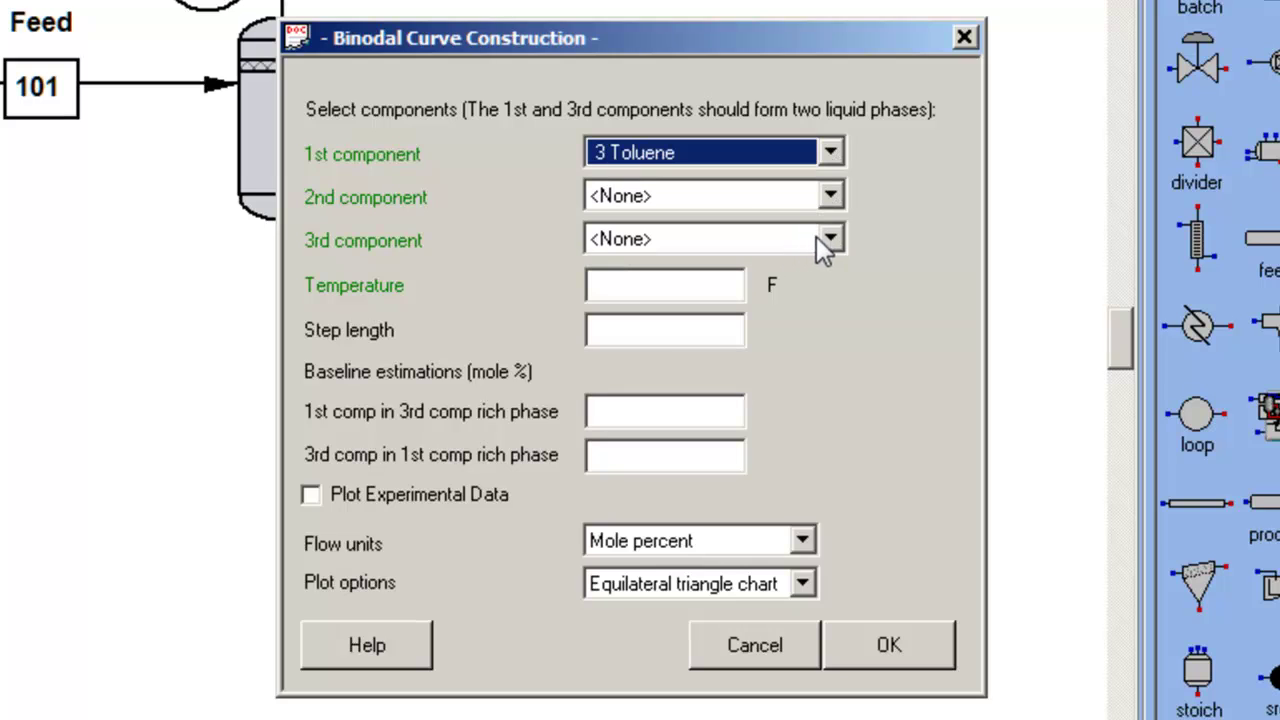
left_click(829, 241)
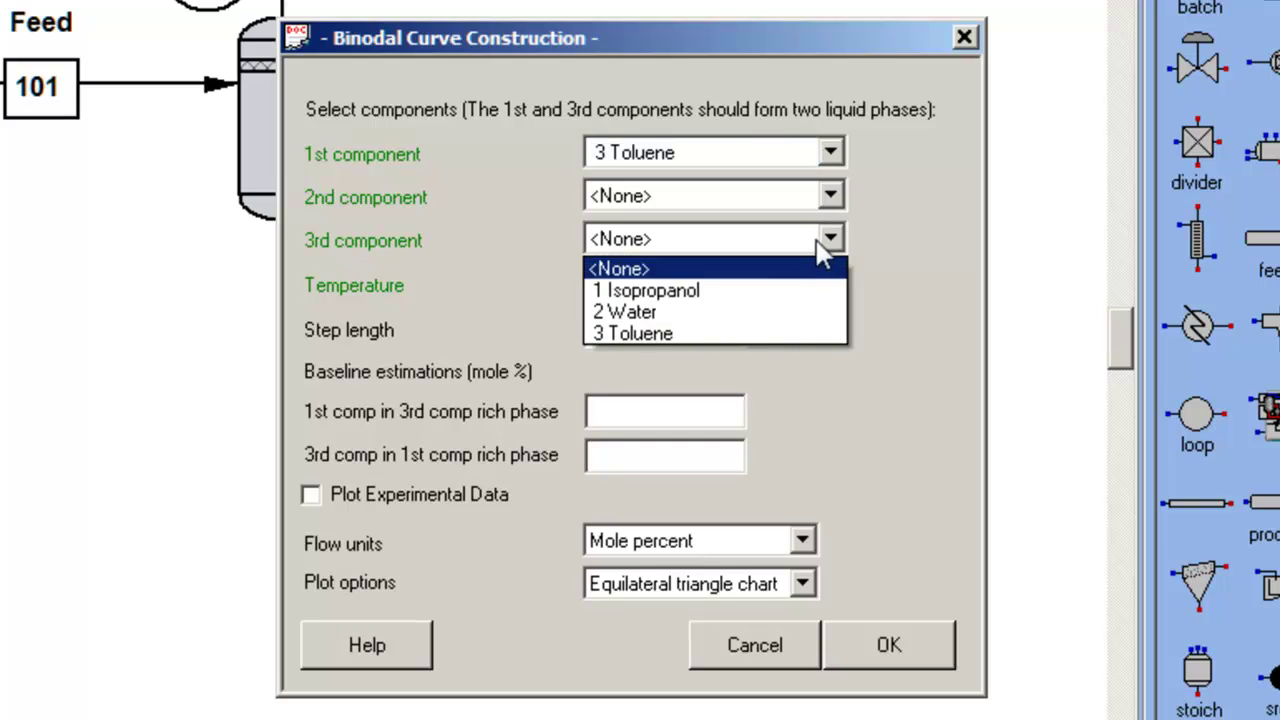
left_click(750, 324)
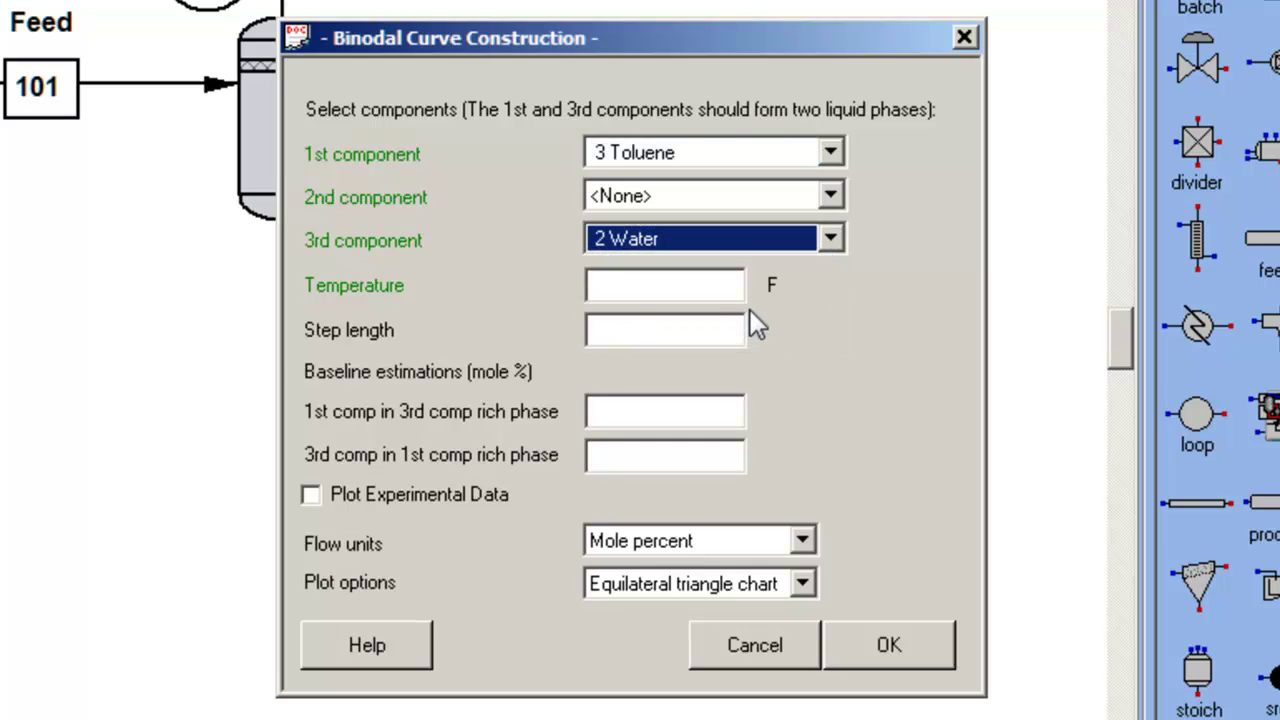
left_click(832, 195)
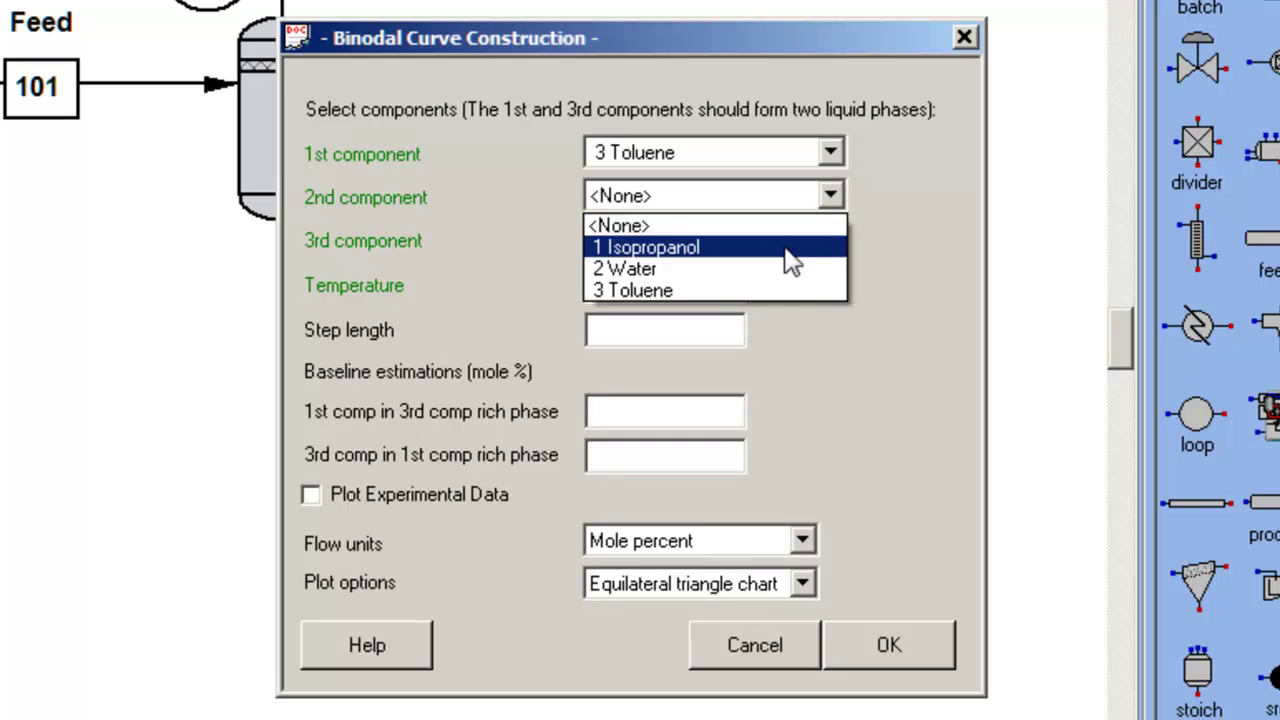
left_click(786, 248)
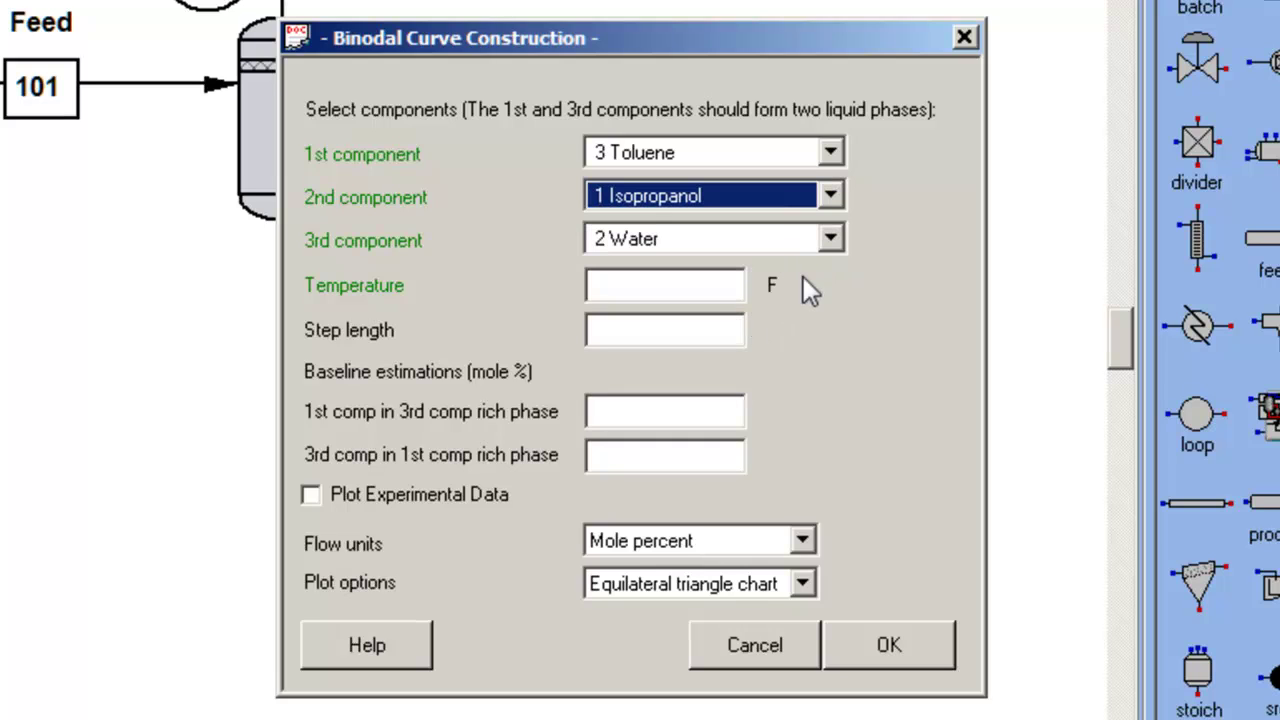
left_click(674, 290)
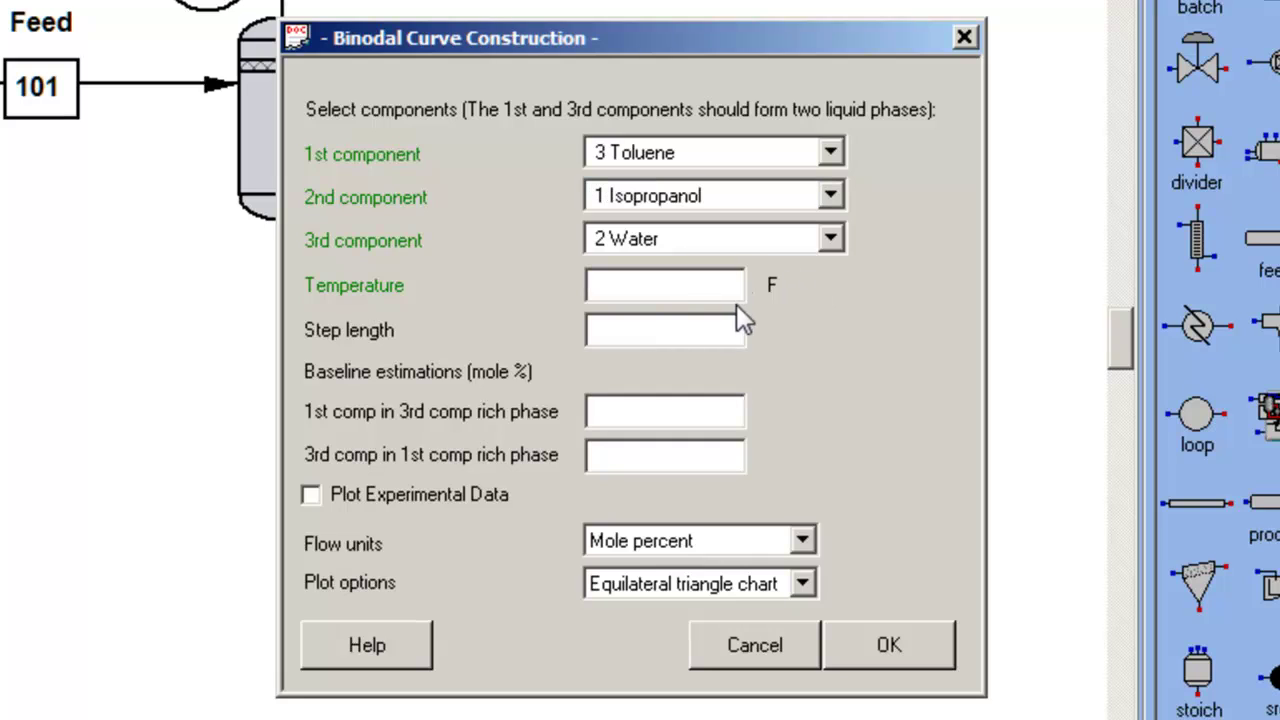
Enter 90 F, keep the Equilateral triangle chart, and compute the binodal curve
type("90")
left_click(803, 584)
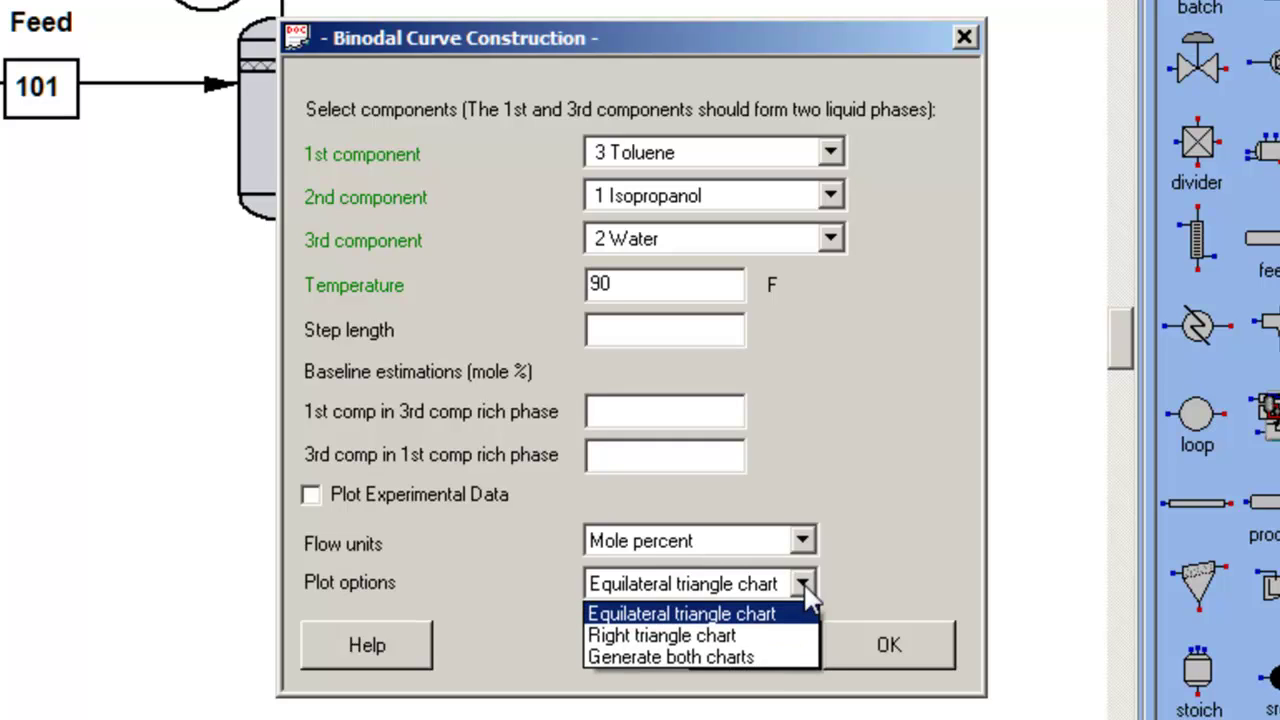
left_click(804, 585)
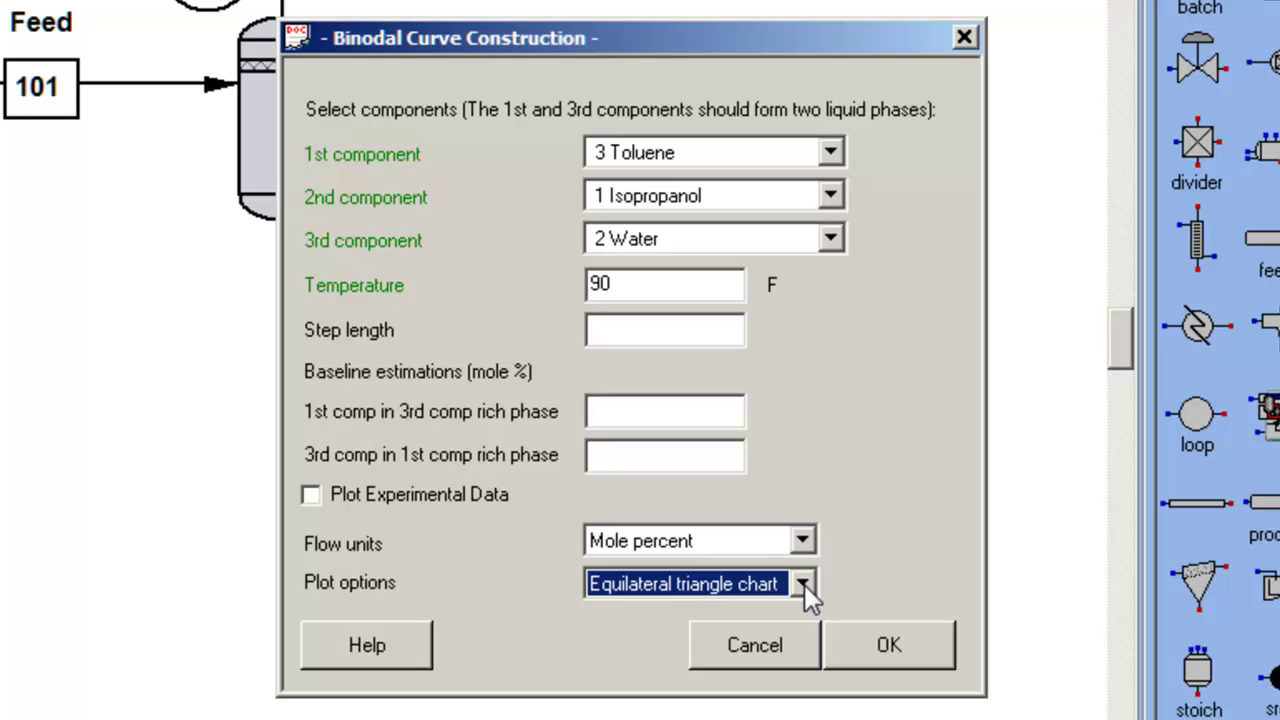
left_click(862, 634)
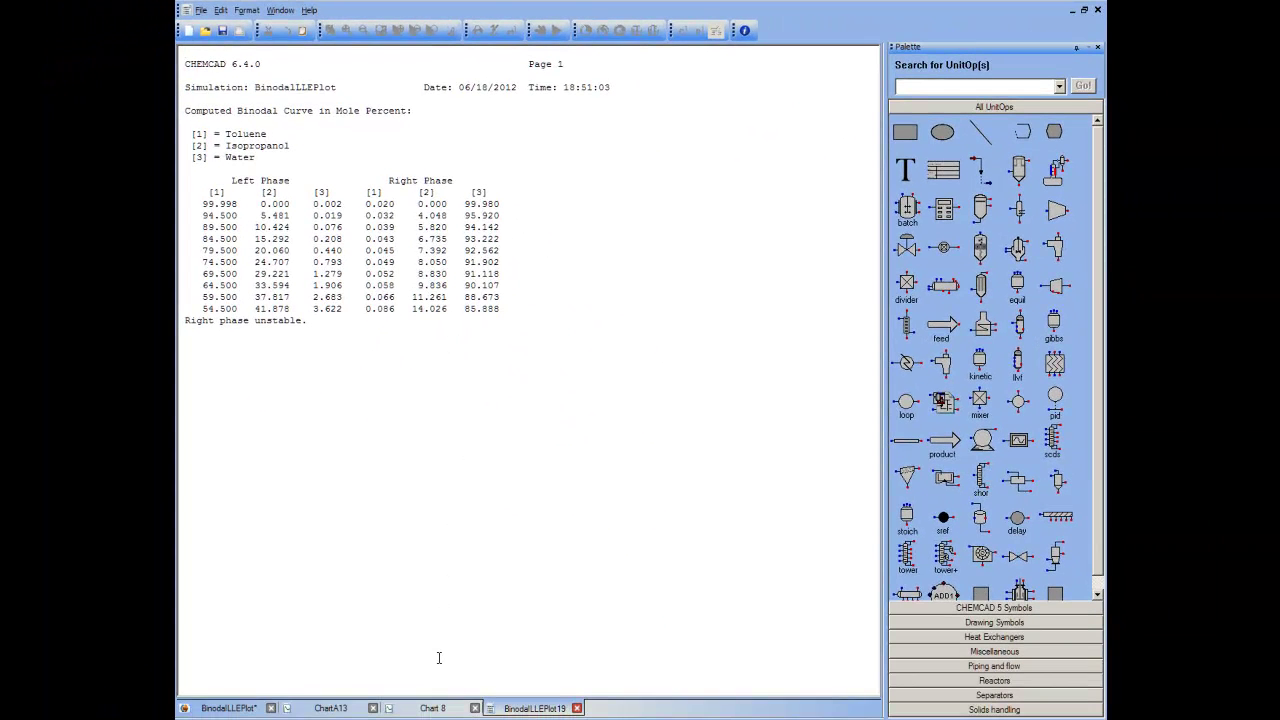
Review the BinodalLLEPlot report, then show the Chart 8 ternary plot
left_click(432, 708)
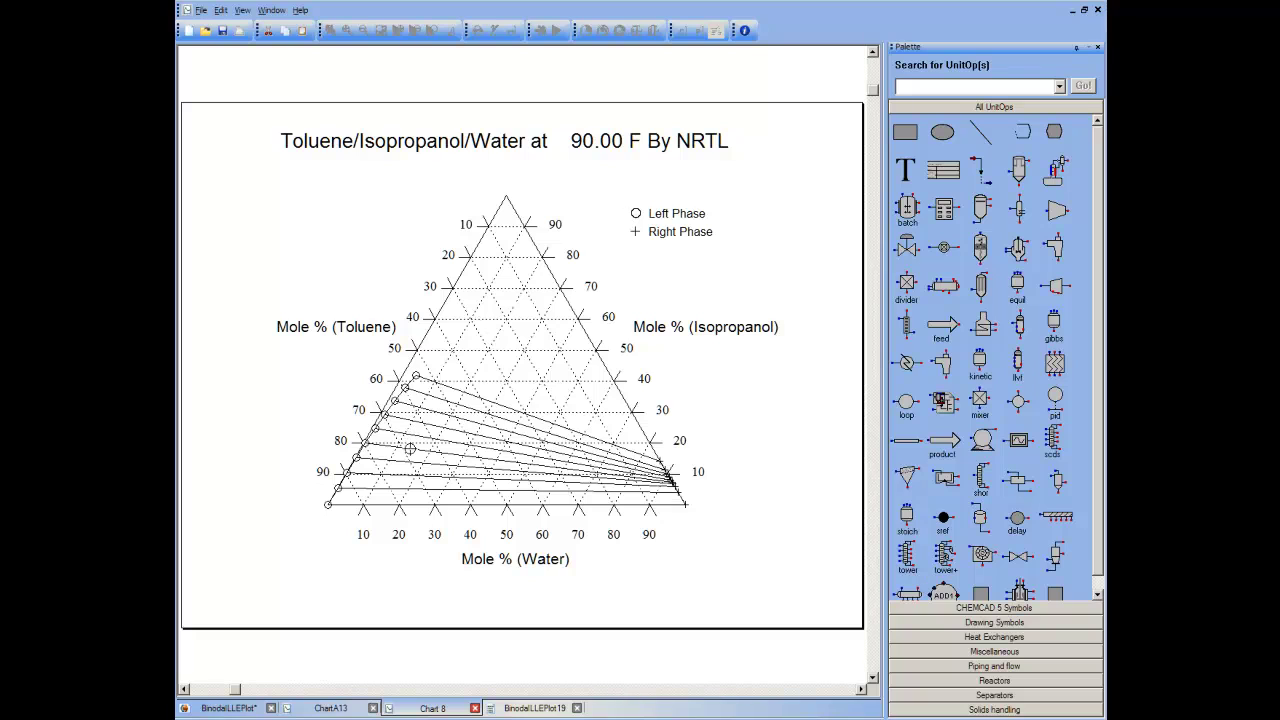
Close the BinodalLLEPlot19 report and the Chart 8 tab
left_click(578, 707)
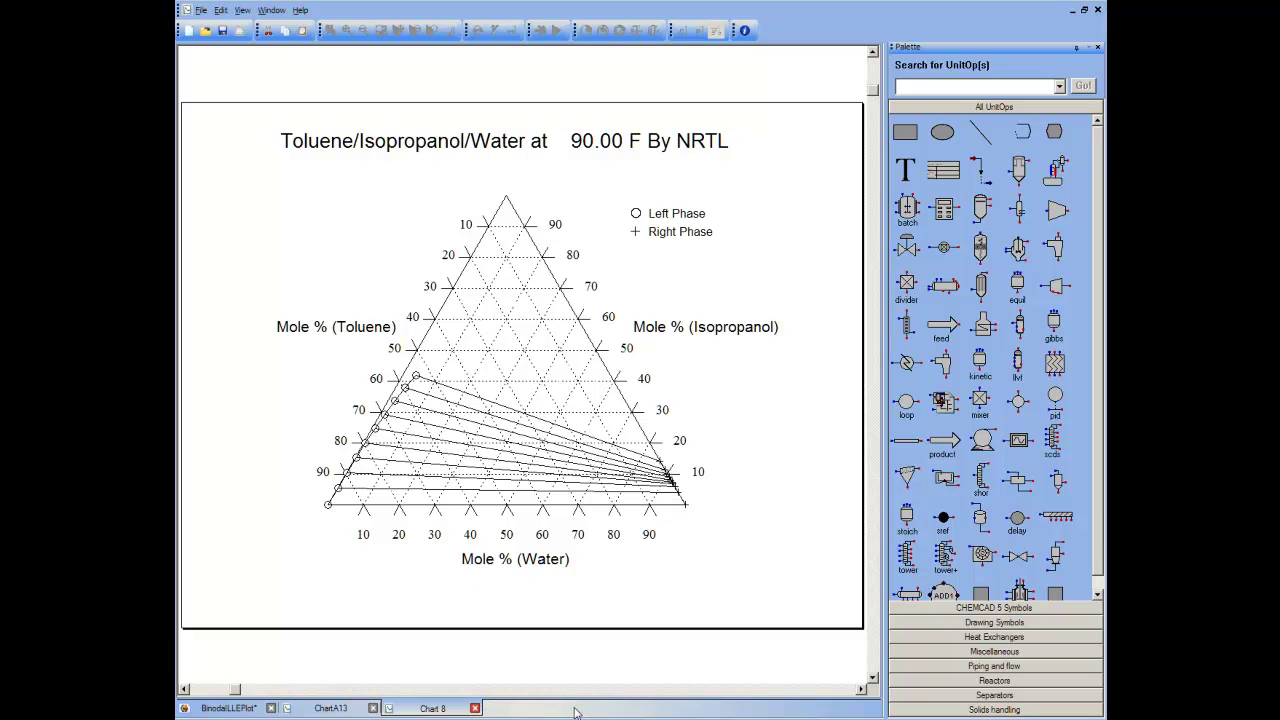
left_click(476, 709)
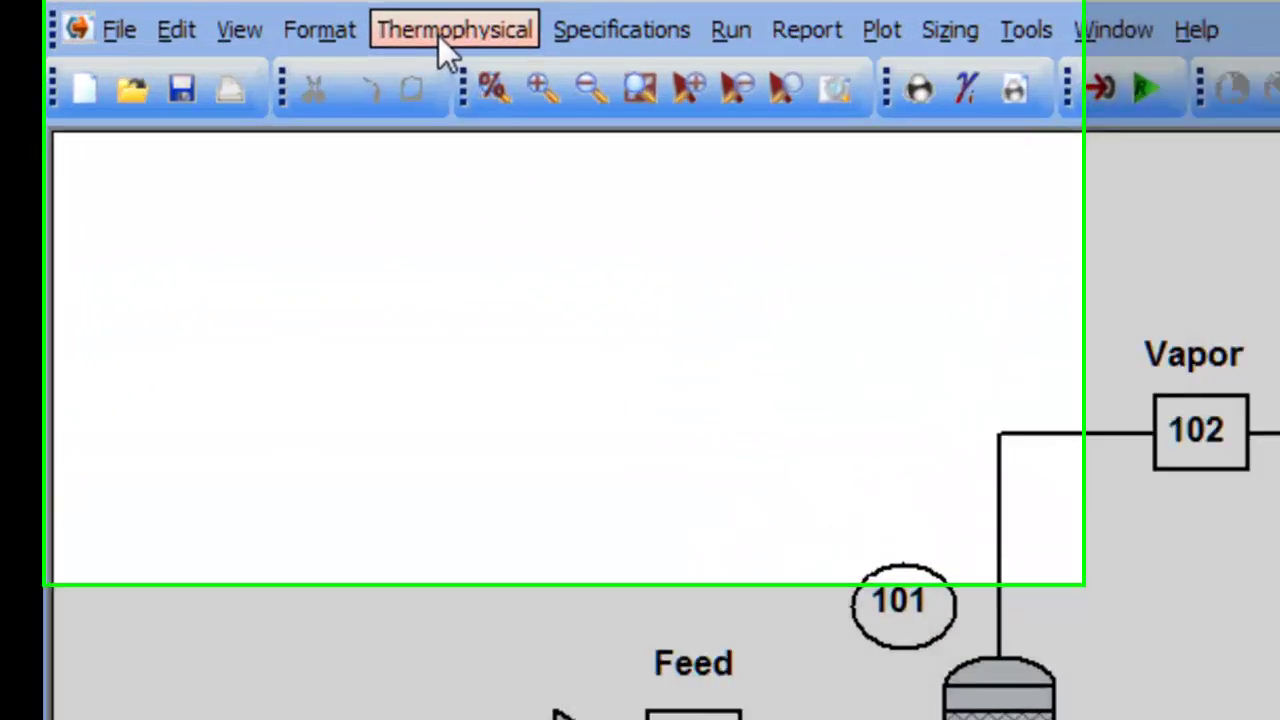
left_click(313, 12)
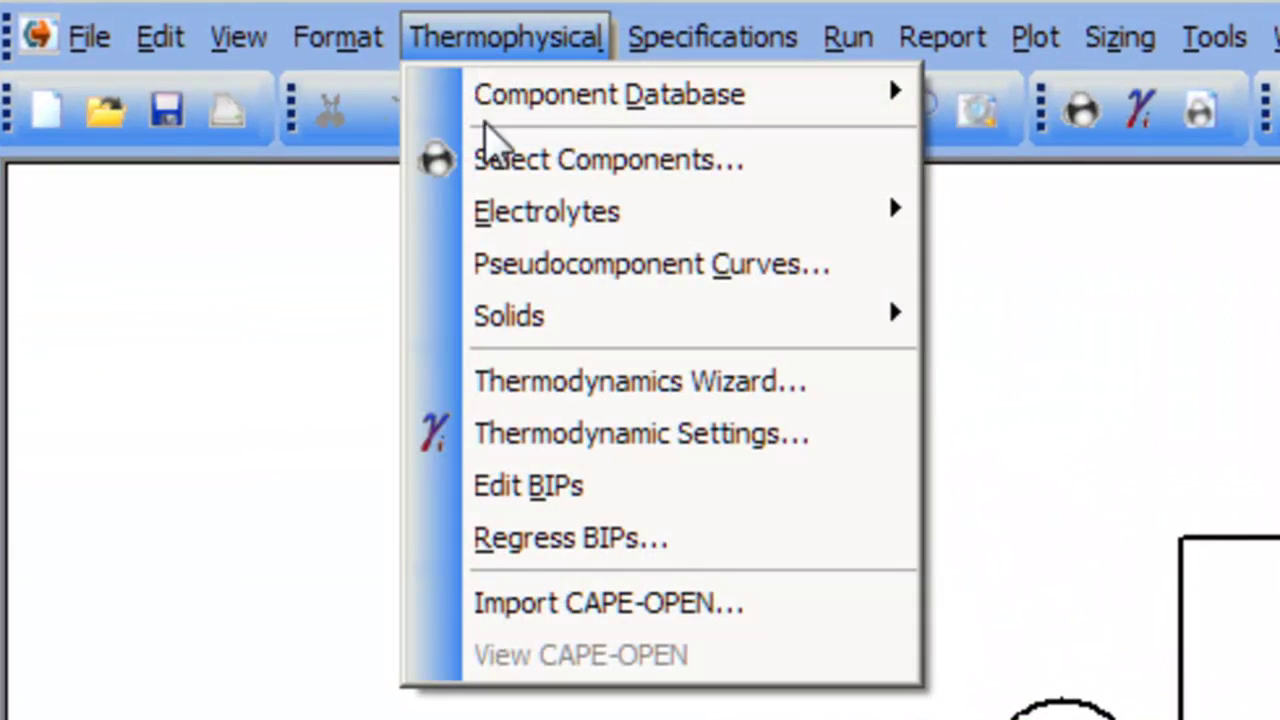
left_click(545, 437)
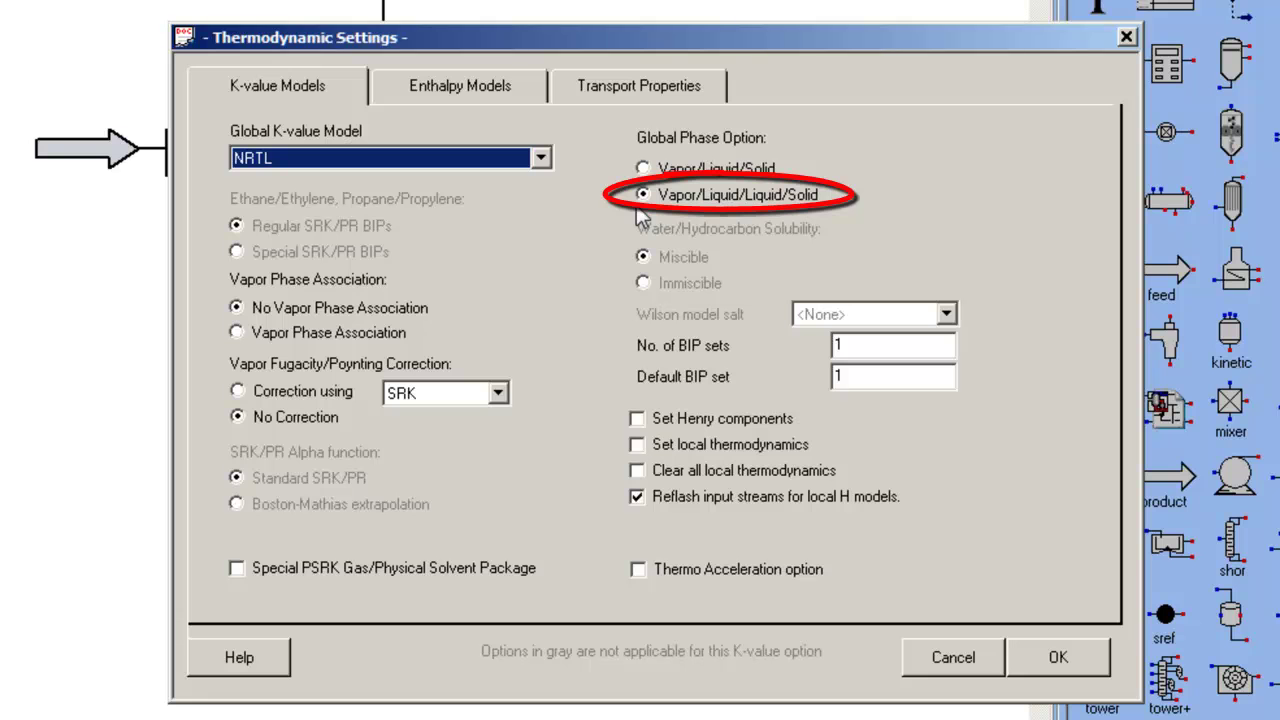
left_click(1028, 656)
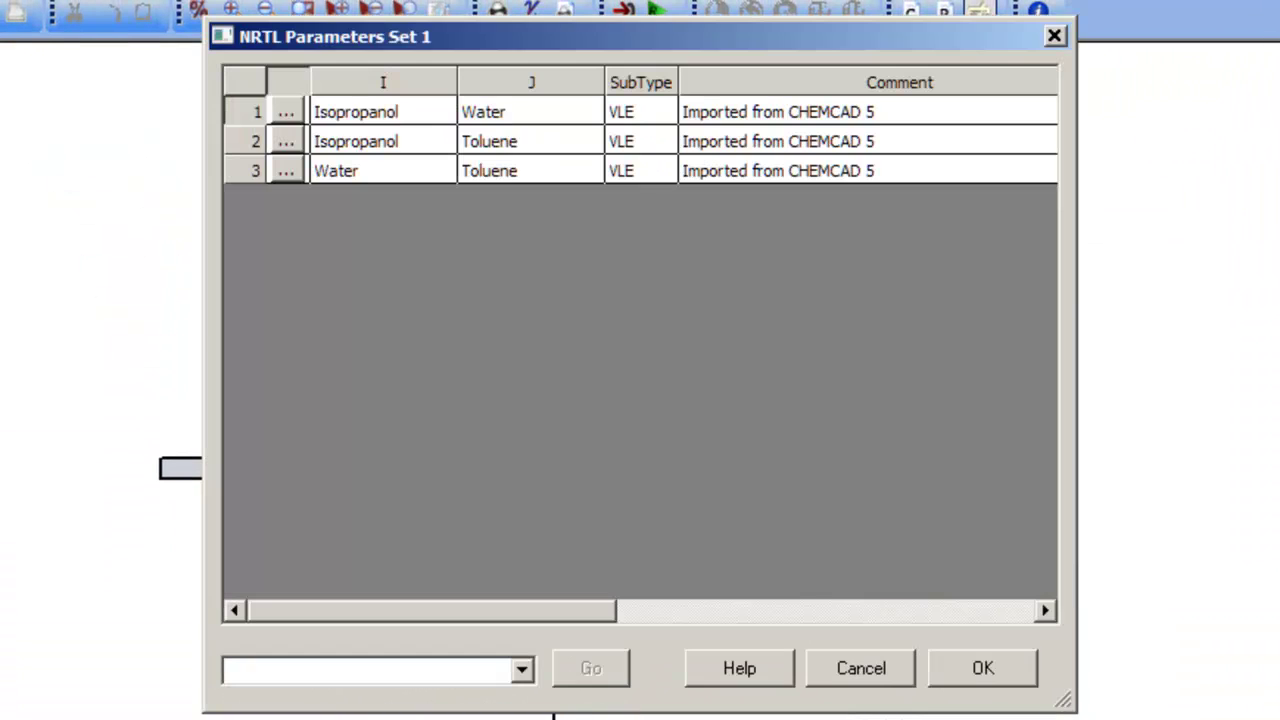
left_click_drag(557, 606, 791, 603)
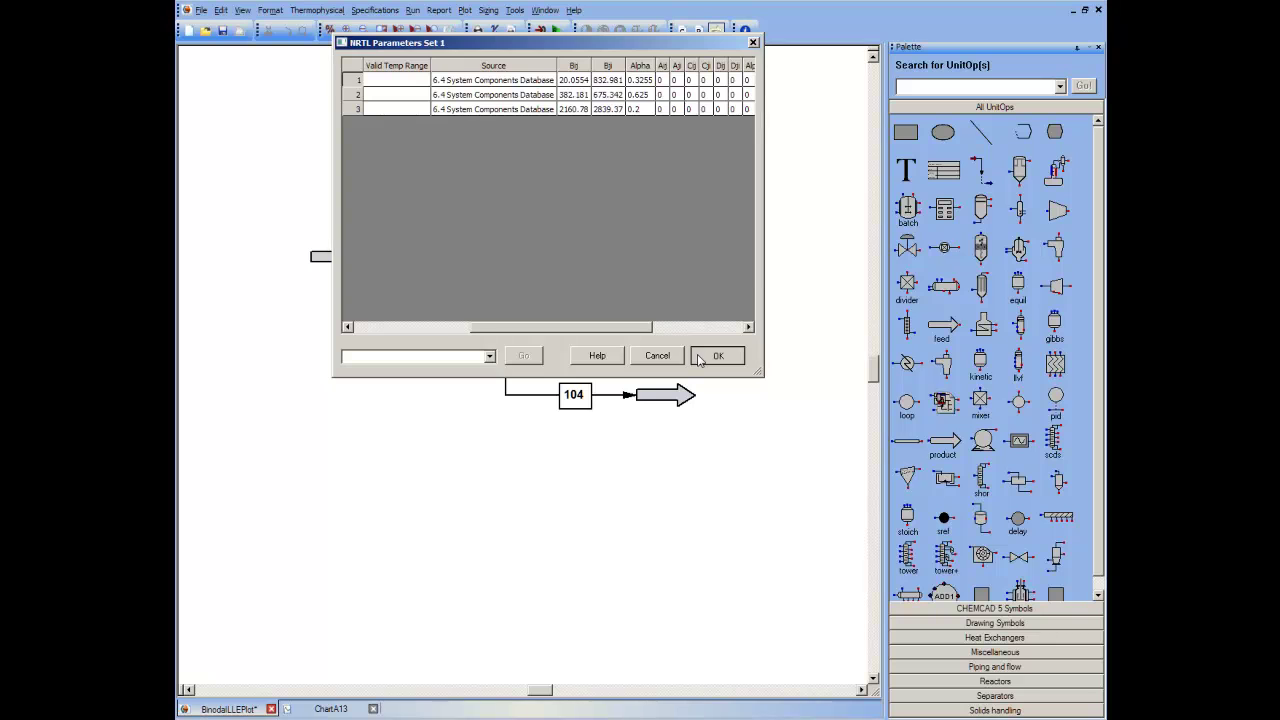
left_click(700, 358)
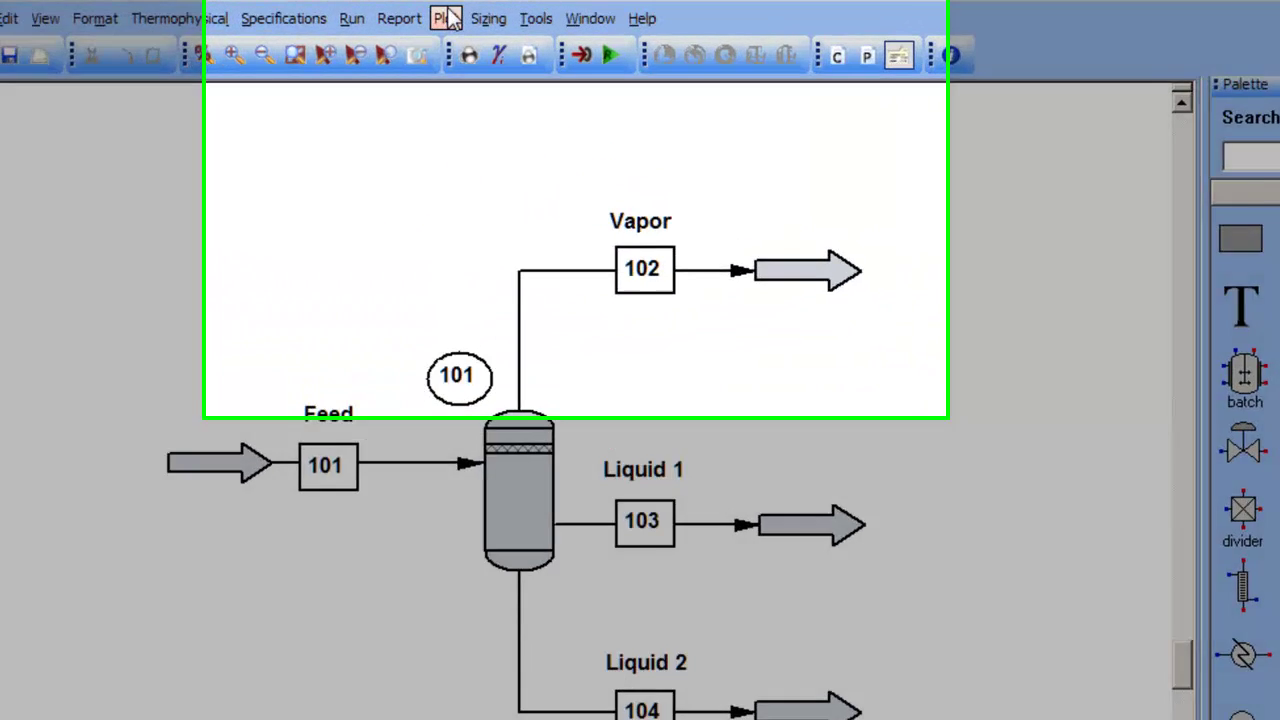
Rerun the Binodal Plot with the existing Toluene/Isopropanol/Water entries at 90 F
left_click(445, 20)
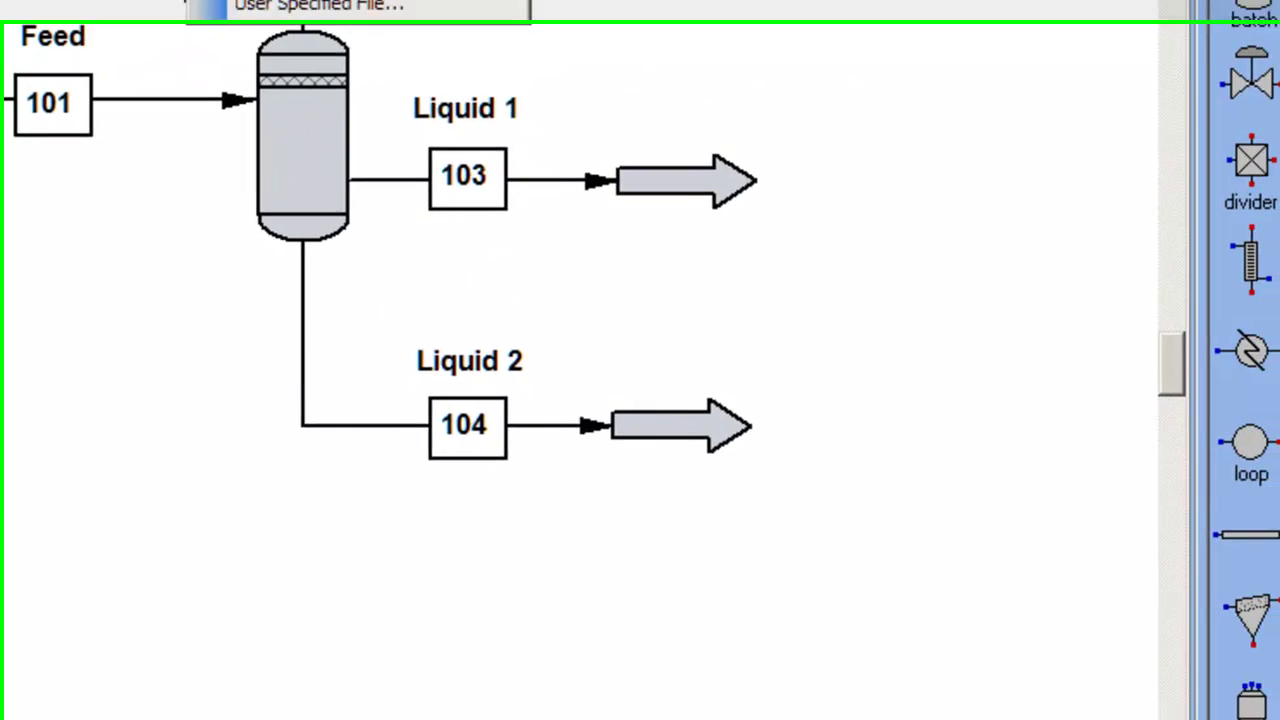
left_click(470, 186)
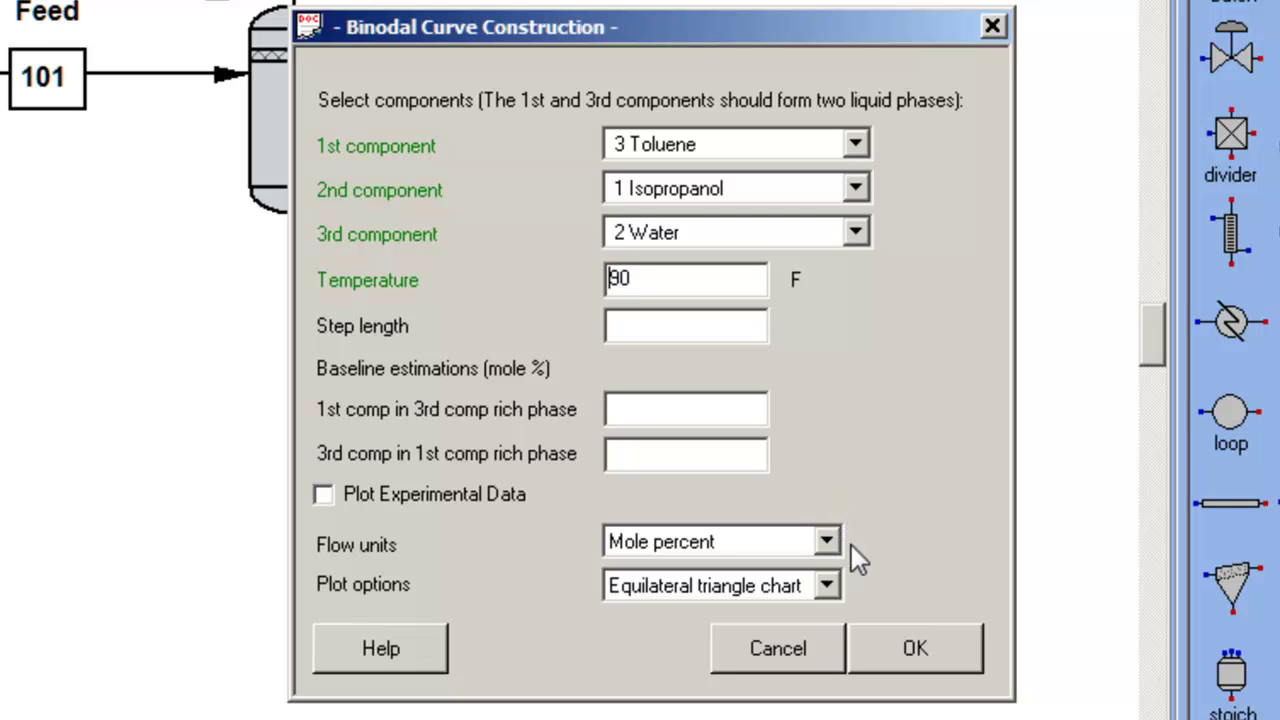
left_click(890, 640)
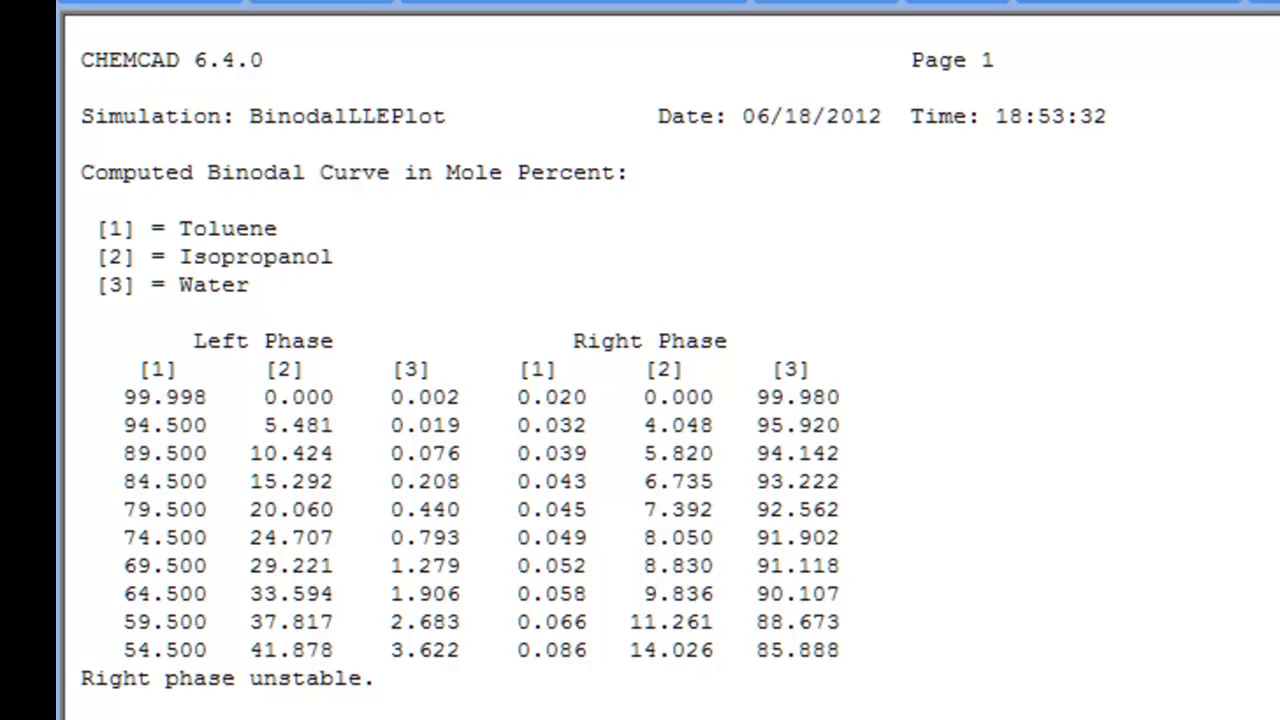
Show the Chart 9 ternary plot titled 'Toluene/Isopropanol/Water at 90.00 F By NRTL'
left_click(432, 709)
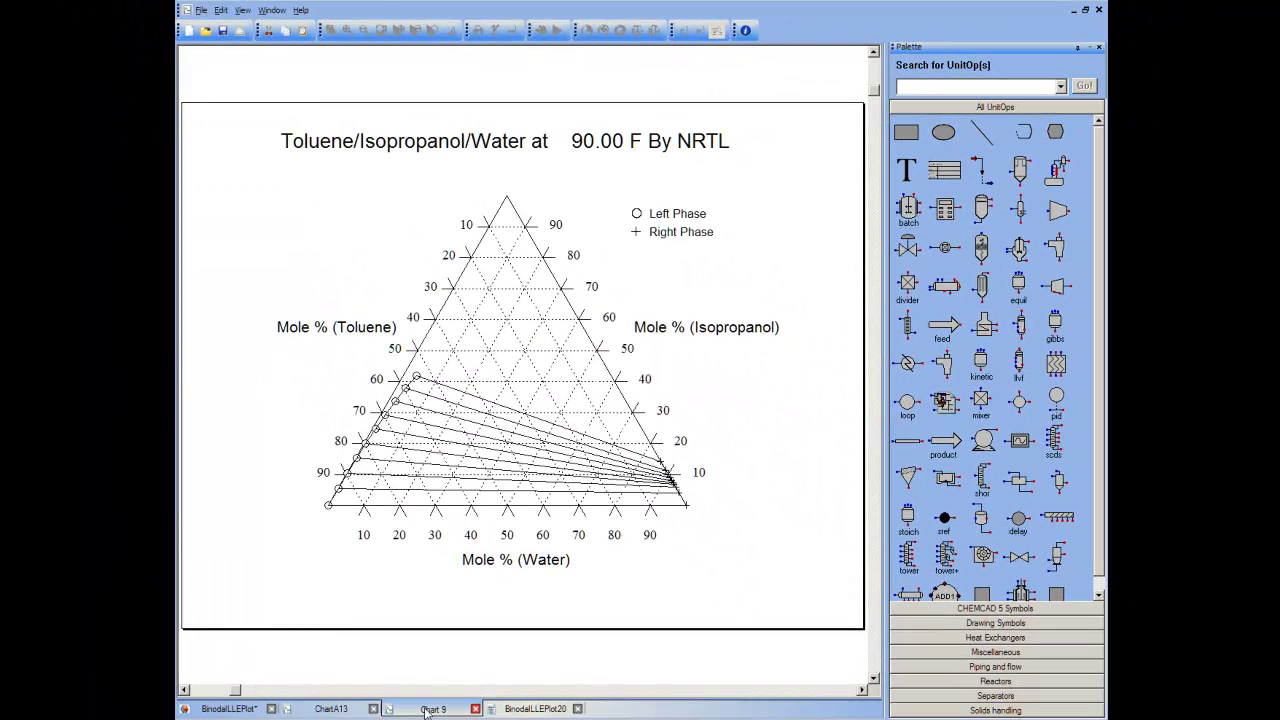